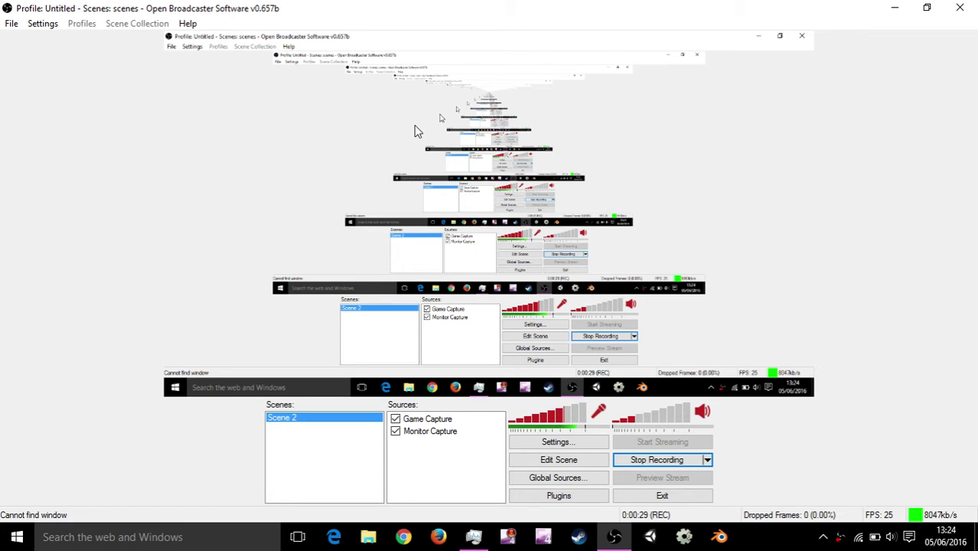
Switch to AVG and open the Exceptions page in AVG AntiVirus FREE's advanced settings.
{"action": "left_click", "coordinate": [882, 8]}
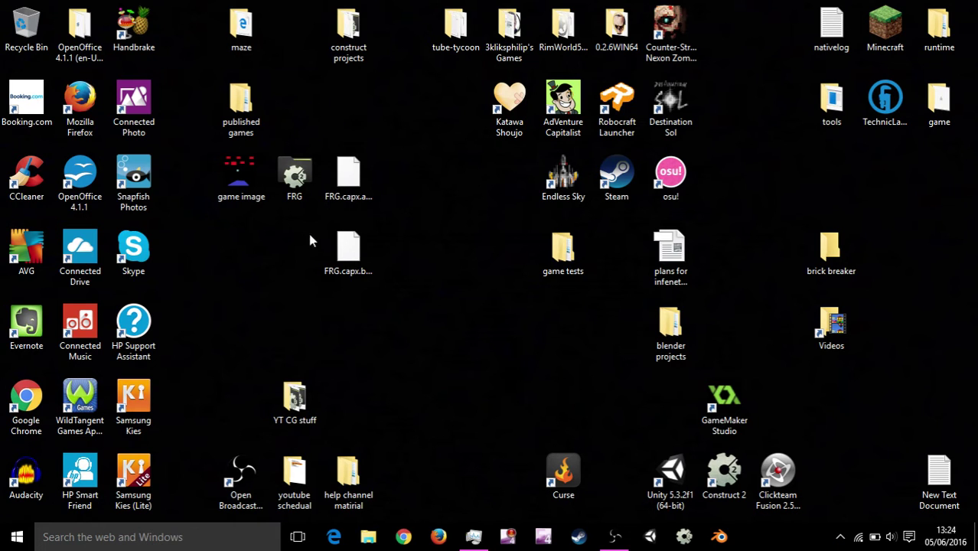
{"action": "double_click", "coordinate": [23, 252]}
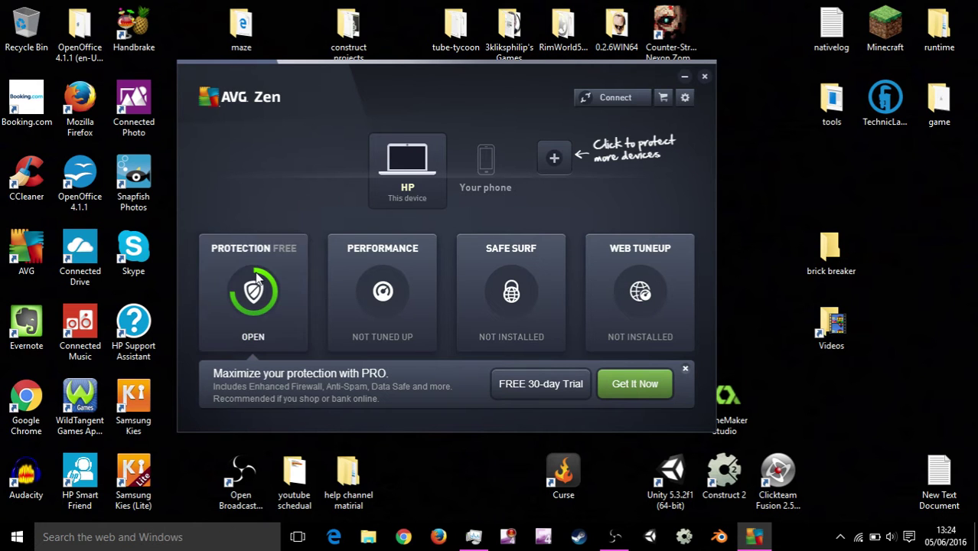
{"action": "left_click", "coordinate": [285, 229]}
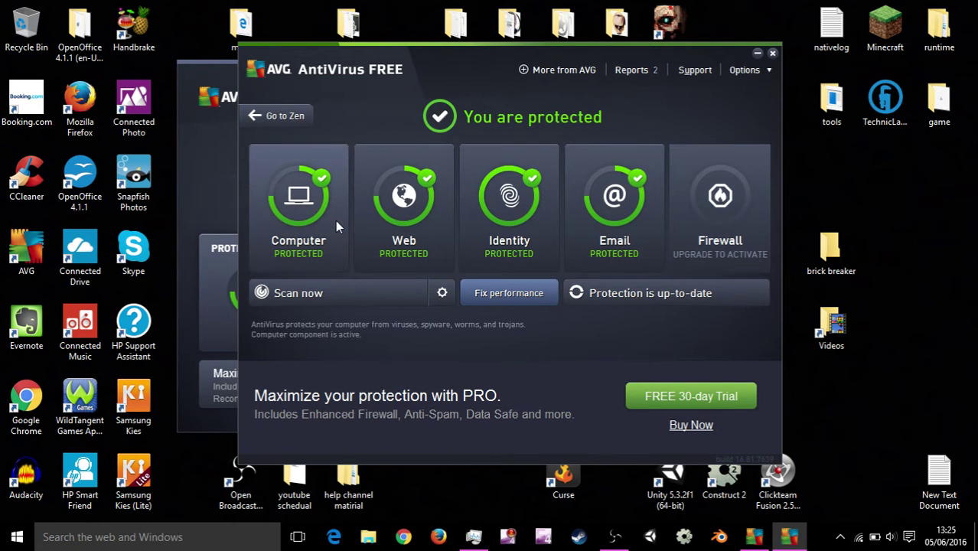
{"action": "left_click", "coordinate": [748, 71]}
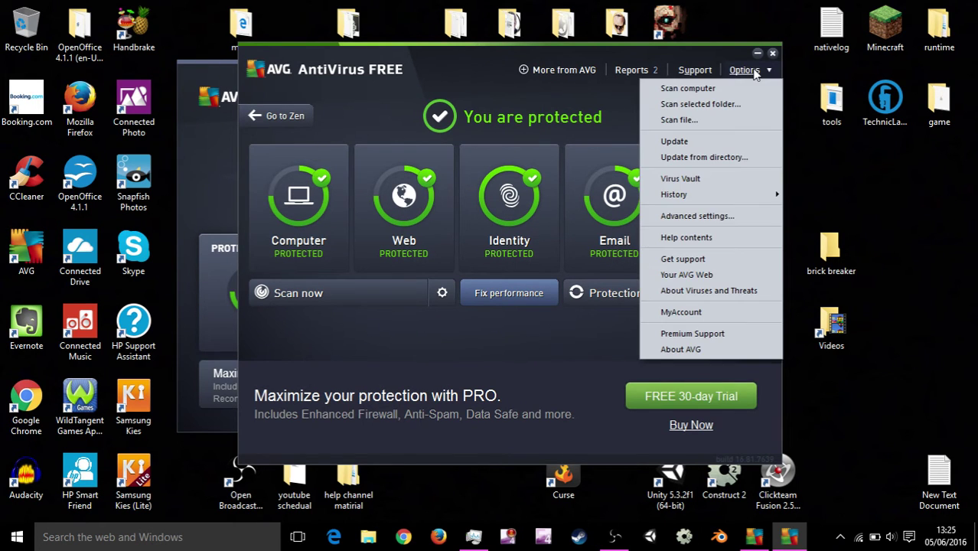
{"action": "left_click", "coordinate": [694, 217]}
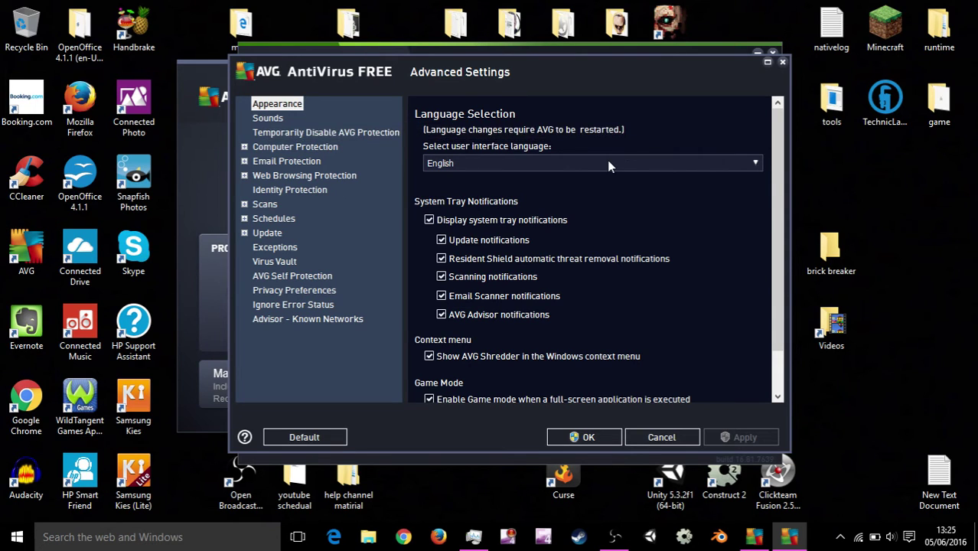
{"action": "scroll", "coordinate": [554, 204], "scroll_direction": "down", "scroll_amount": 1}
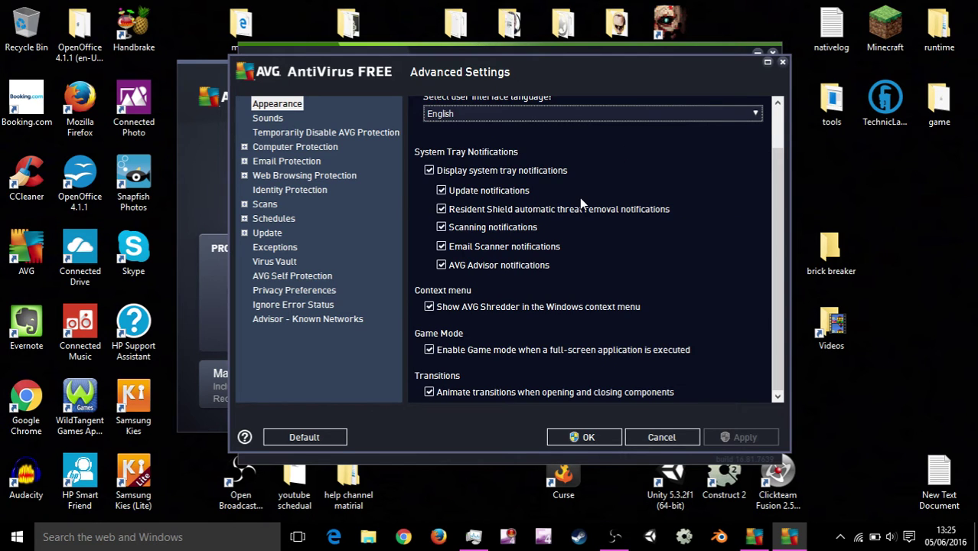
{"action": "scroll", "coordinate": [557, 280], "scroll_direction": "up", "scroll_amount": 1}
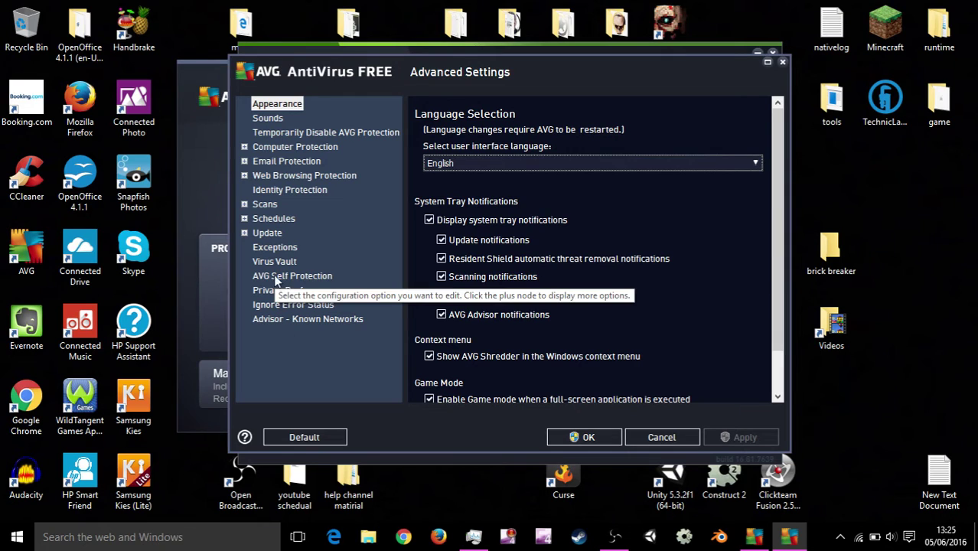
{"action": "left_click", "coordinate": [275, 249]}
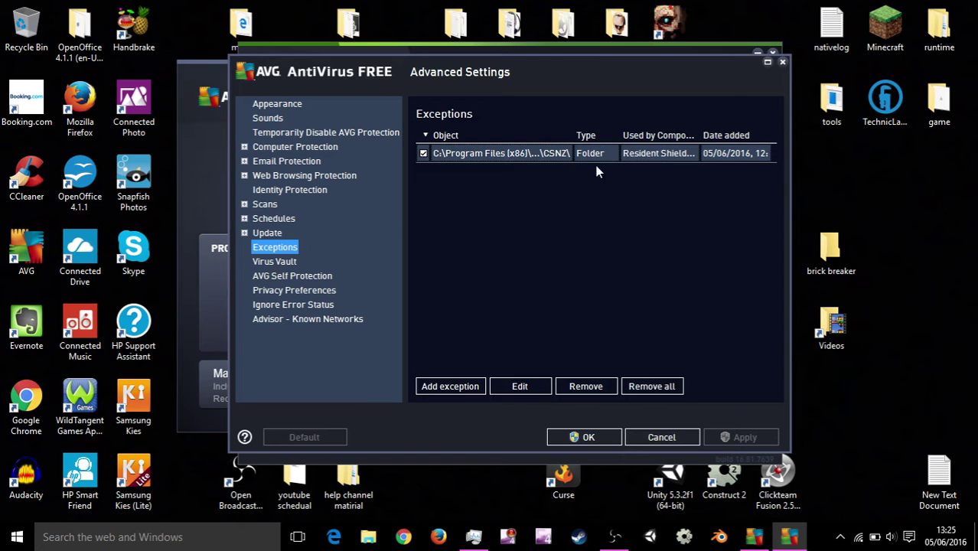
Start a new scan exception with the exception type Folder.
{"action": "left_click", "coordinate": [462, 391]}
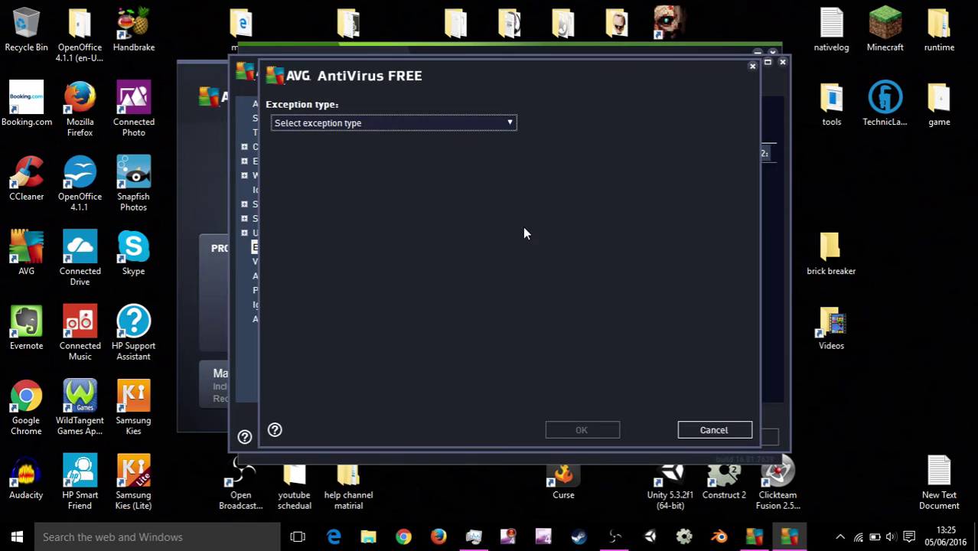
{"action": "left_click", "coordinate": [426, 124]}
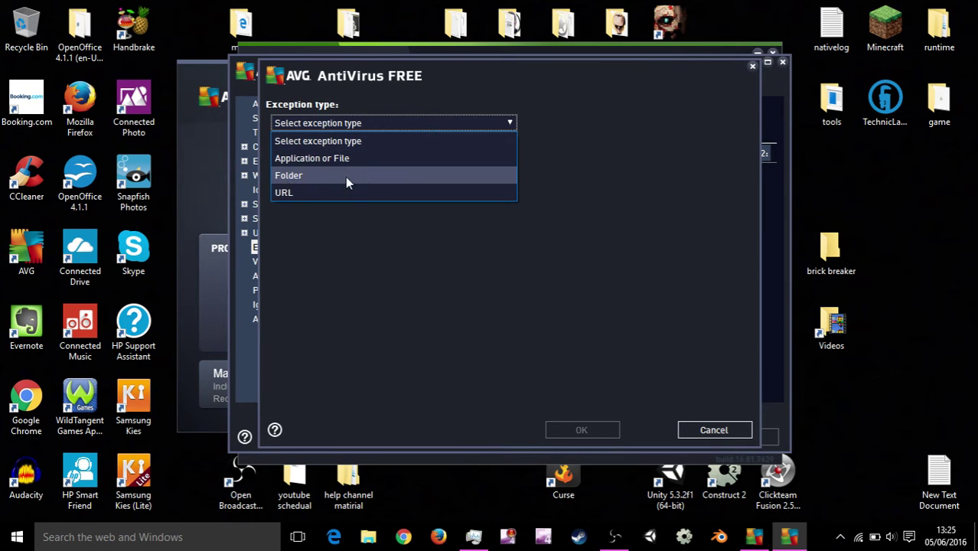
{"action": "left_click", "coordinate": [366, 175]}
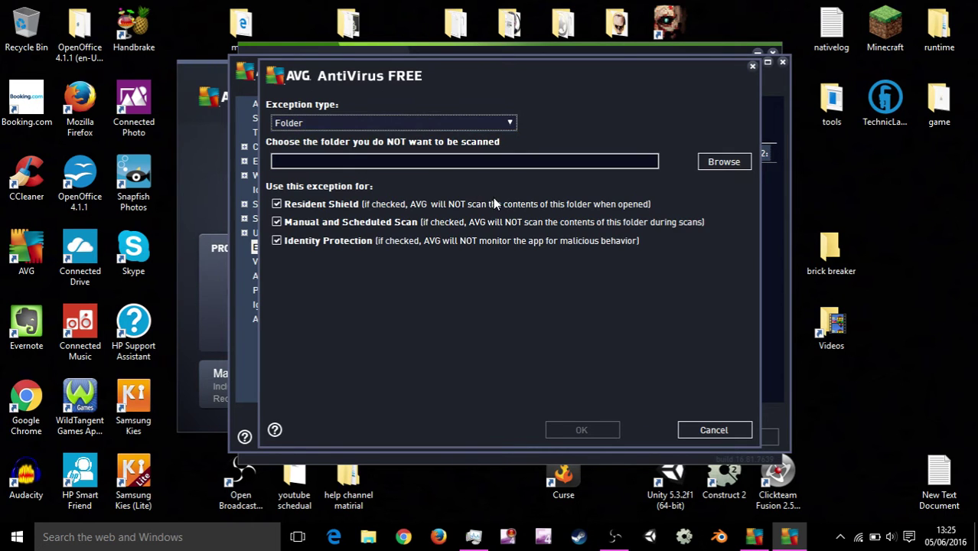
Browse for the exception folder and expand This PC, Windows (C:) and Program Files (x86) in the folder tree.
{"action": "left_click", "coordinate": [733, 161]}
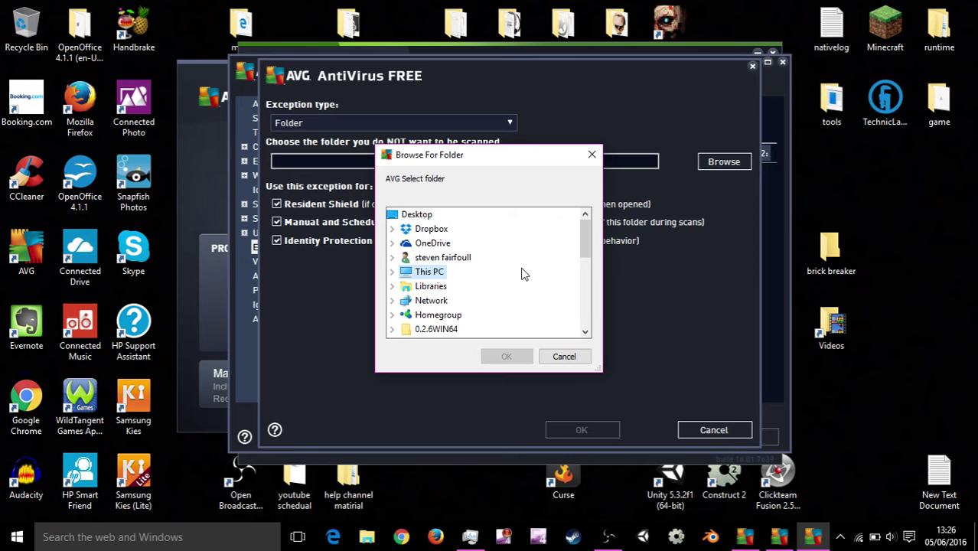
{"action": "left_click", "coordinate": [392, 272]}
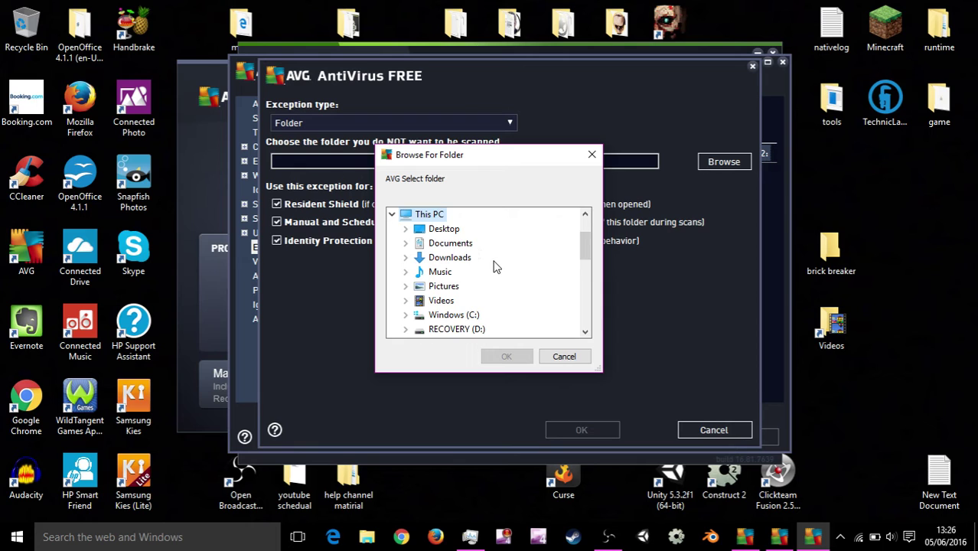
{"action": "scroll", "coordinate": [494, 267], "scroll_direction": "down", "scroll_amount": 1}
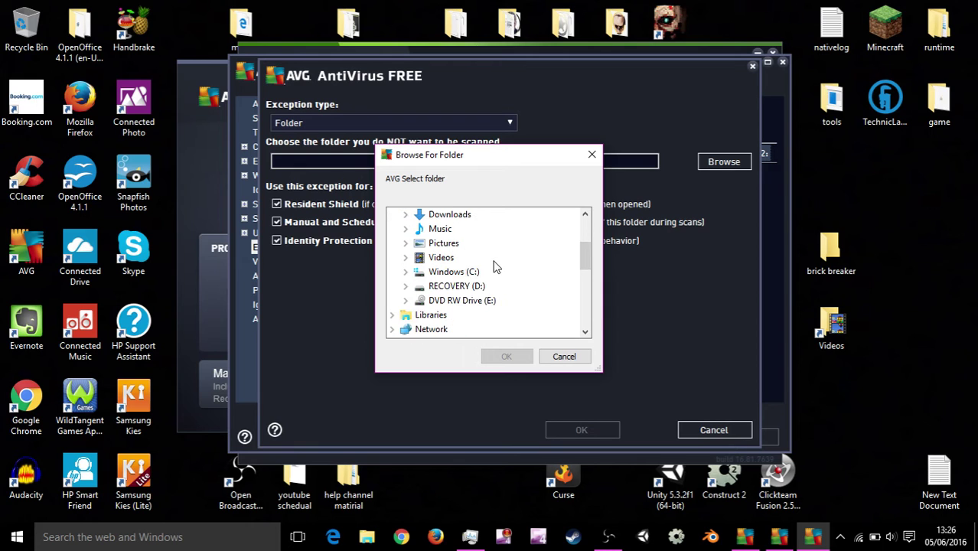
{"action": "left_click", "coordinate": [404, 272]}
{"action": "scroll", "coordinate": [509, 271], "scroll_direction": "down", "scroll_amount": 2}
{"action": "scroll", "coordinate": [509, 271], "scroll_direction": "down", "scroll_amount": 1}
{"action": "scroll", "coordinate": [490, 274], "scroll_direction": "up", "scroll_amount": 1}
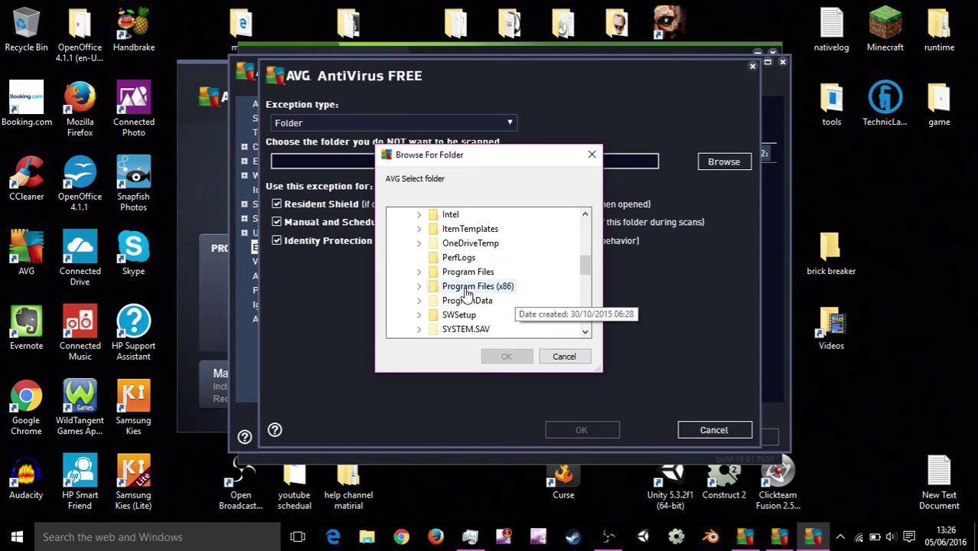
{"action": "left_click", "coordinate": [419, 286]}
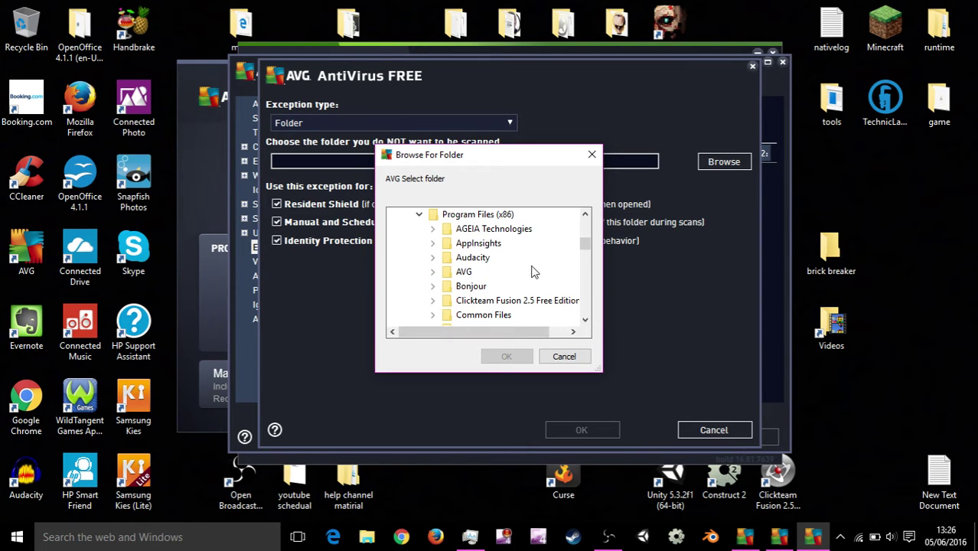
Expand Steam, steamapps and common inside Program Files (x86) in the folder tree.
{"action": "scroll", "coordinate": [534, 262], "scroll_direction": "down", "scroll_amount": 2}
{"action": "scroll", "coordinate": [534, 263], "scroll_direction": "down", "scroll_amount": 8}
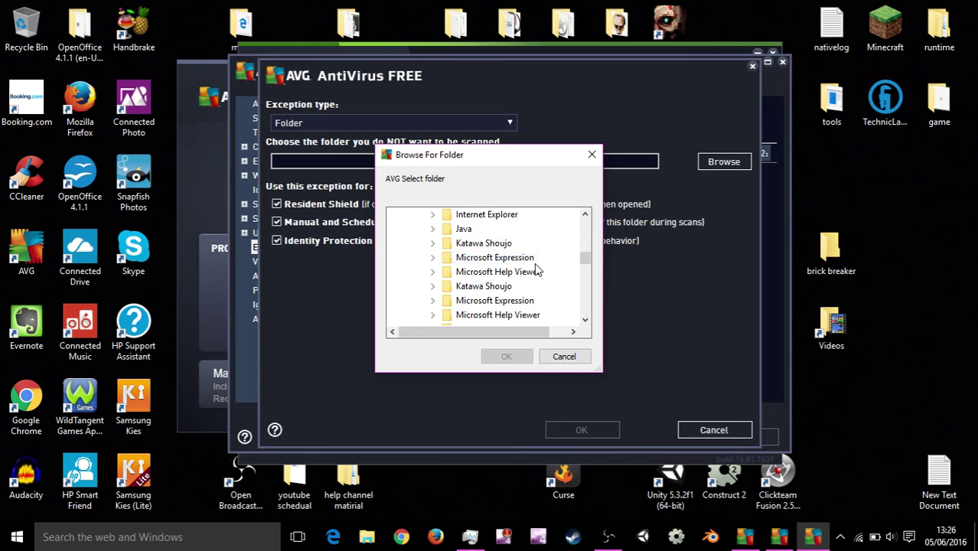
{"action": "scroll", "coordinate": [534, 262], "scroll_direction": "down", "scroll_amount": 4}
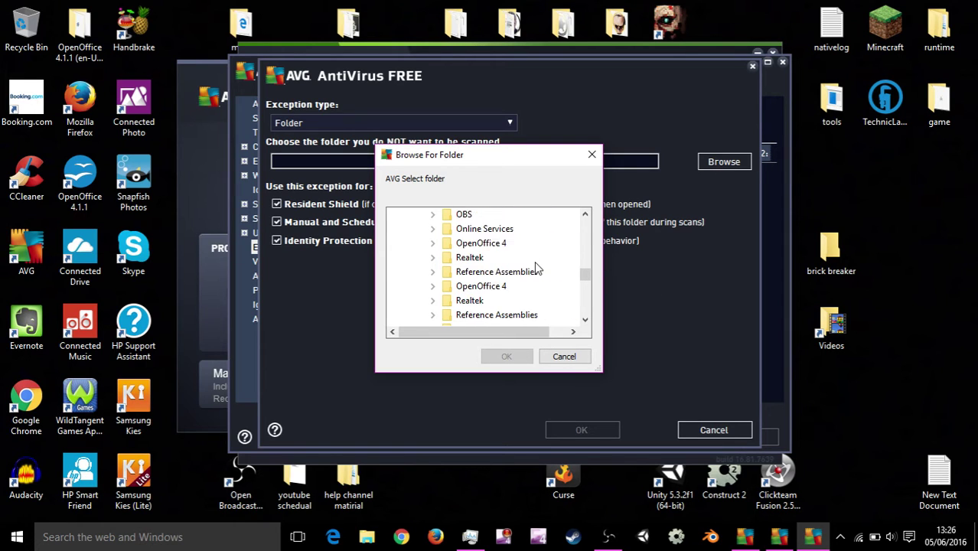
{"action": "double_click", "coordinate": [442, 295]}
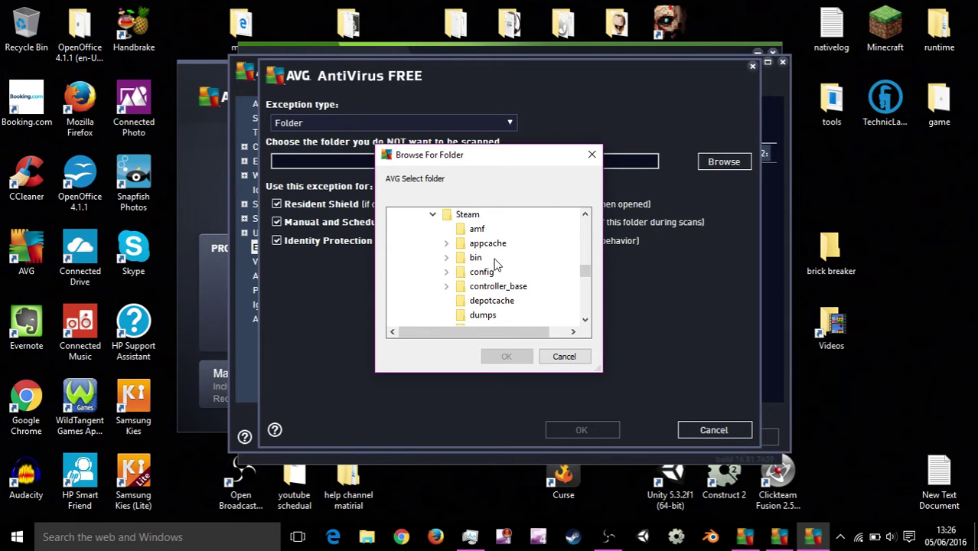
{"action": "scroll", "coordinate": [511, 266], "scroll_direction": "down", "scroll_amount": 4}
{"action": "scroll", "coordinate": [509, 268], "scroll_direction": "down", "scroll_amount": 1}
{"action": "scroll", "coordinate": [509, 268], "scroll_direction": "down", "scroll_amount": 1}
{"action": "scroll", "coordinate": [509, 268], "scroll_direction": "up", "scroll_amount": 1}
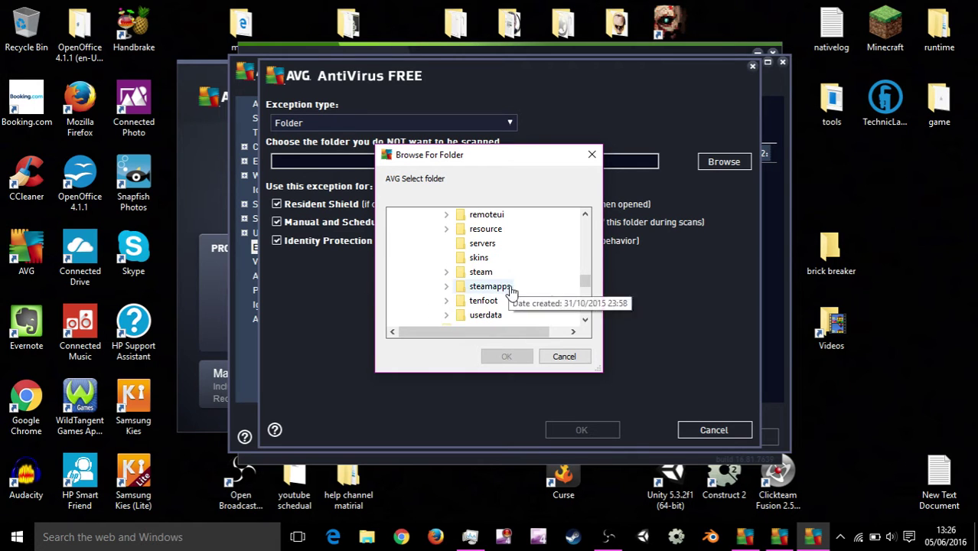
{"action": "double_click", "coordinate": [495, 293]}
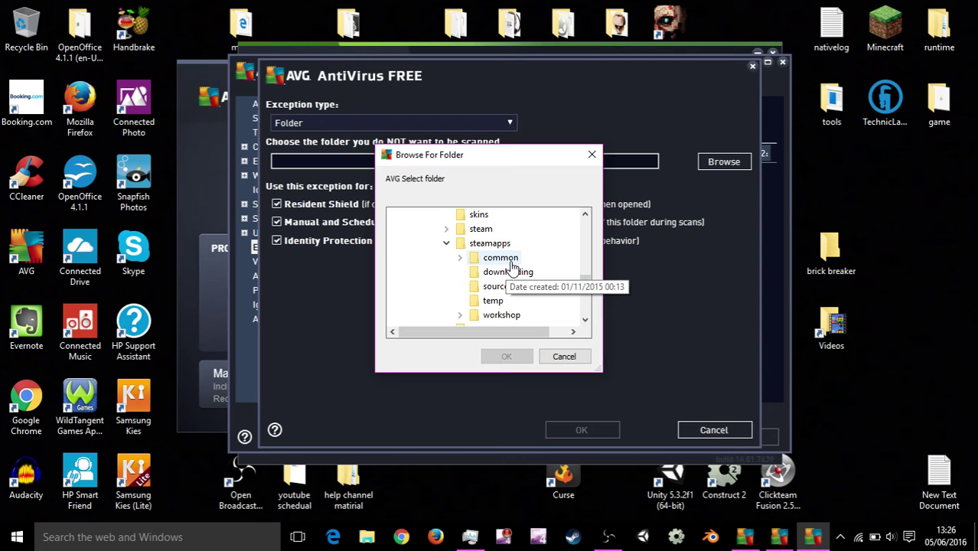
{"action": "left_click", "coordinate": [461, 260]}
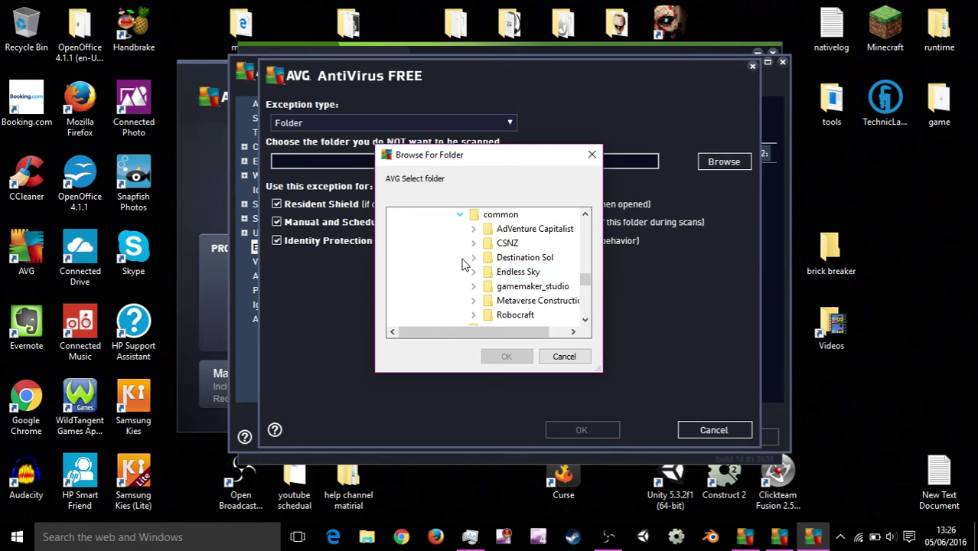
Choose the CSNZ folder in common as the exception path and cancel the new exception.
{"action": "double_click", "coordinate": [506, 244]}
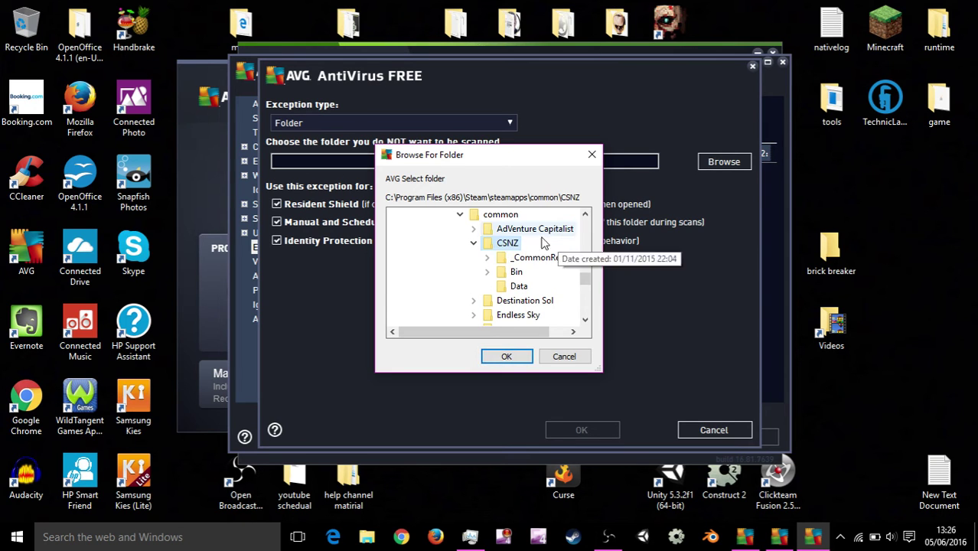
{"action": "left_click", "coordinate": [508, 357]}
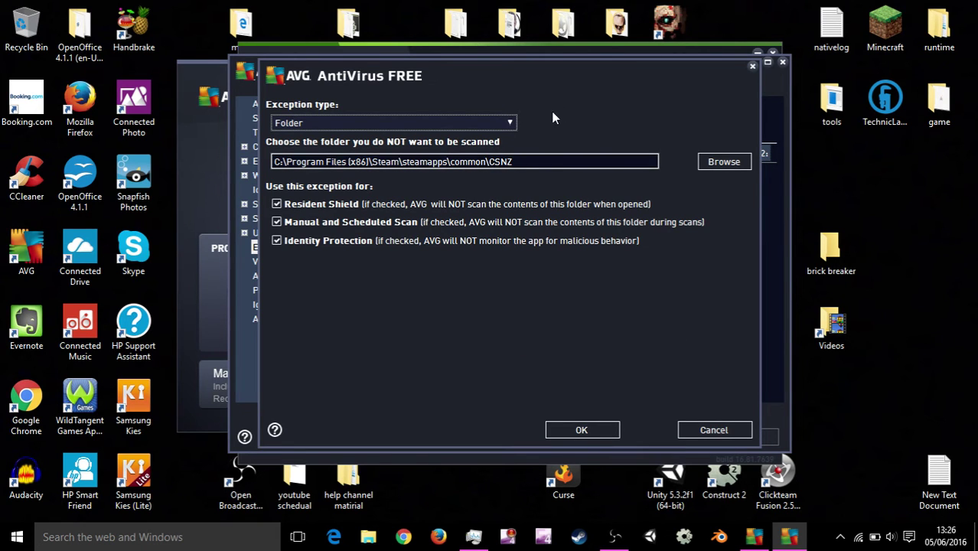
{"action": "left_click", "coordinate": [739, 432]}
{"action": "left_click", "coordinate": [715, 431]}
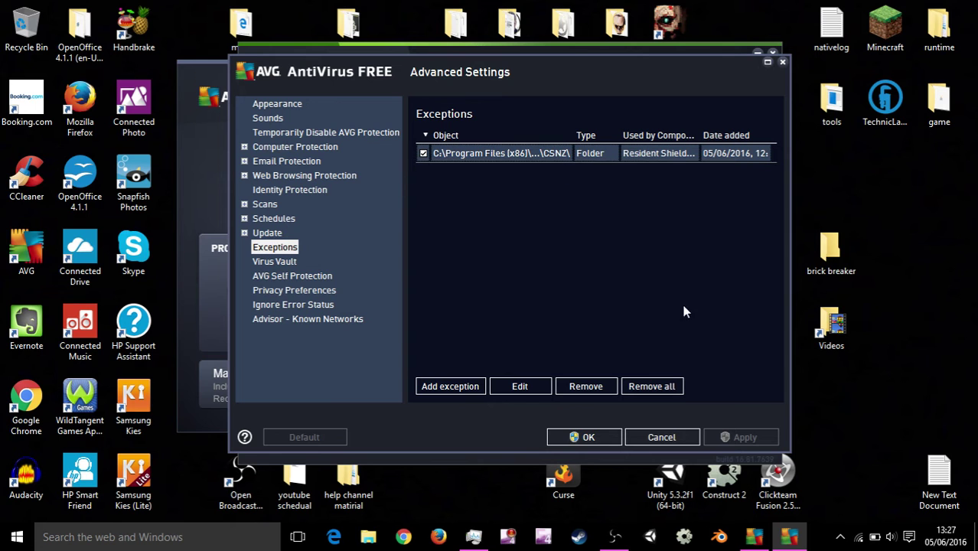
Open the existing CSNZ folder exception to examine its path and options, and close it without changes.
{"action": "left_click", "coordinate": [497, 386]}
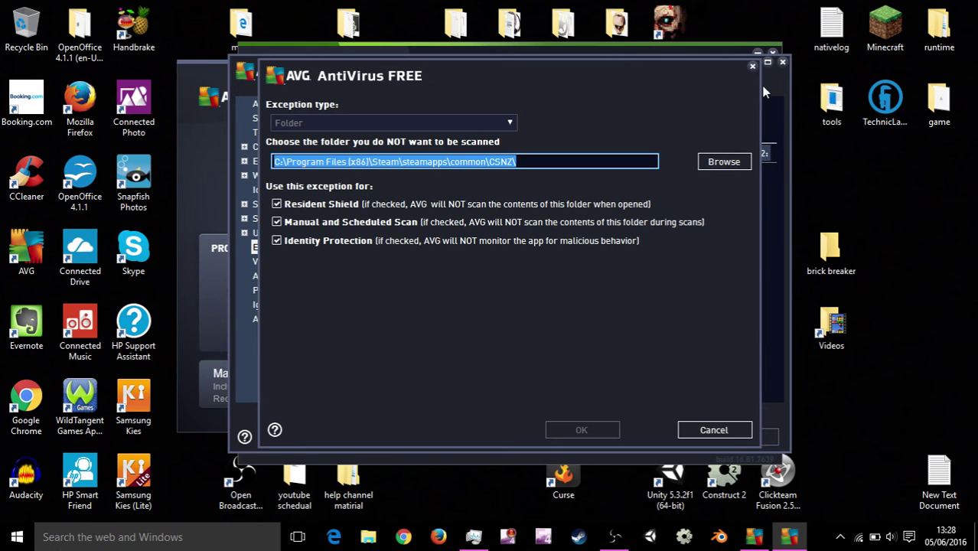
{"action": "left_click", "coordinate": [752, 67]}
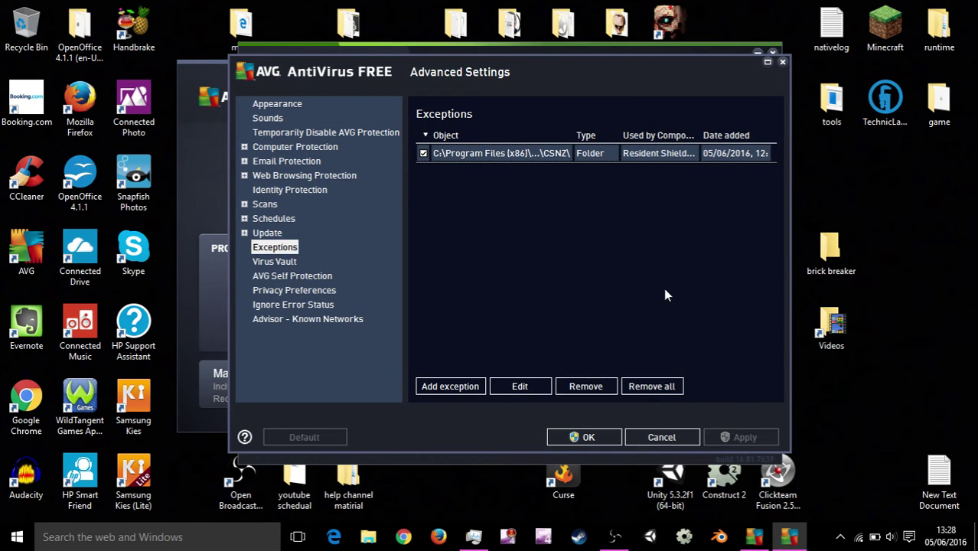
Disable the CSNZ folder exception, apply the change, and close the AVG windows.
{"action": "left_click", "coordinate": [423, 153]}
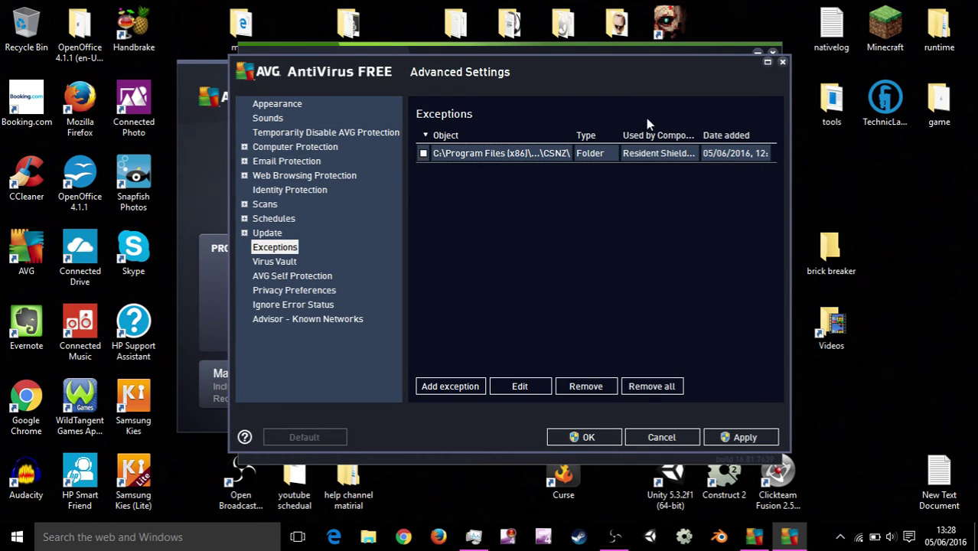
{"action": "left_click", "coordinate": [723, 433]}
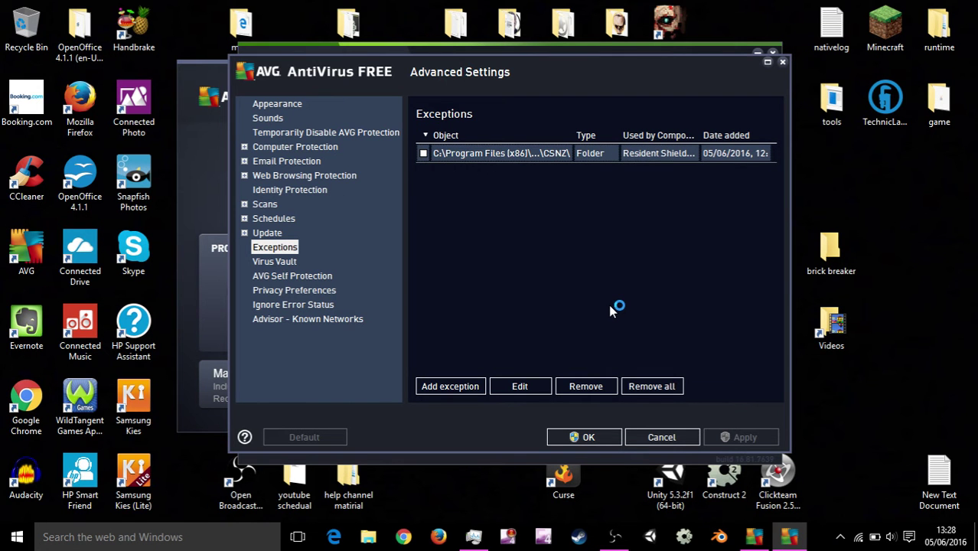
{"action": "left_click", "coordinate": [586, 440]}
{"action": "left_click", "coordinate": [772, 53]}
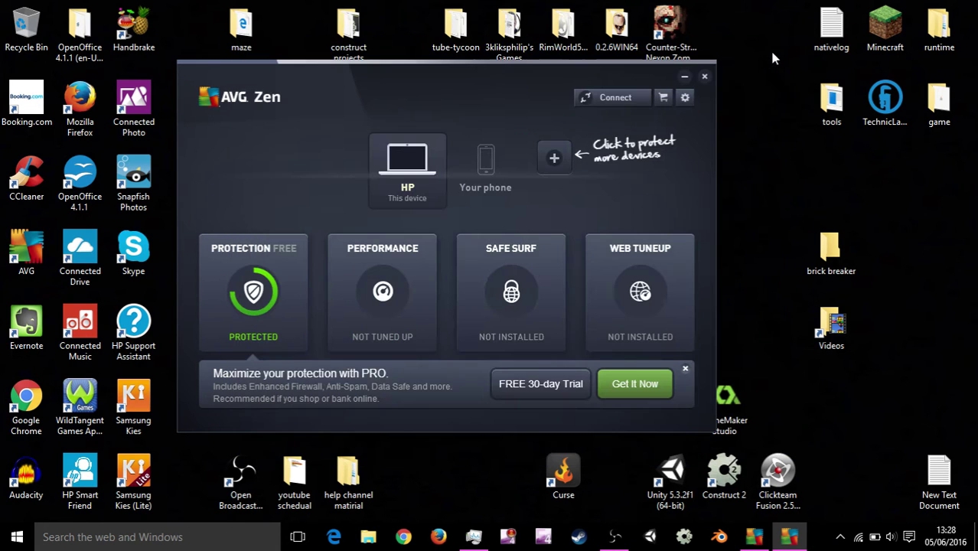
{"action": "left_click", "coordinate": [704, 75]}
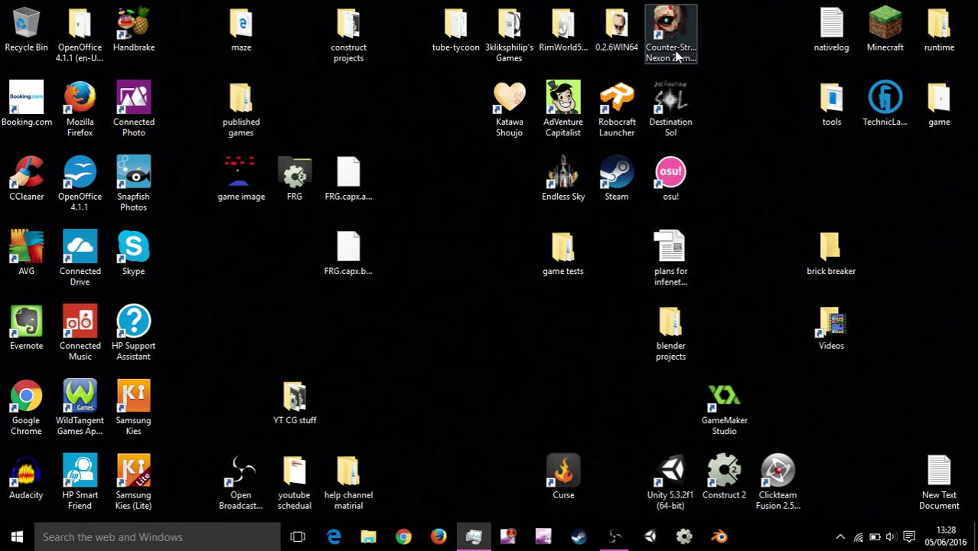
Launch Counter-Strike Nexon: Zombies from the desktop and dismiss the error dialog.
{"action": "double_click", "coordinate": [677, 53]}
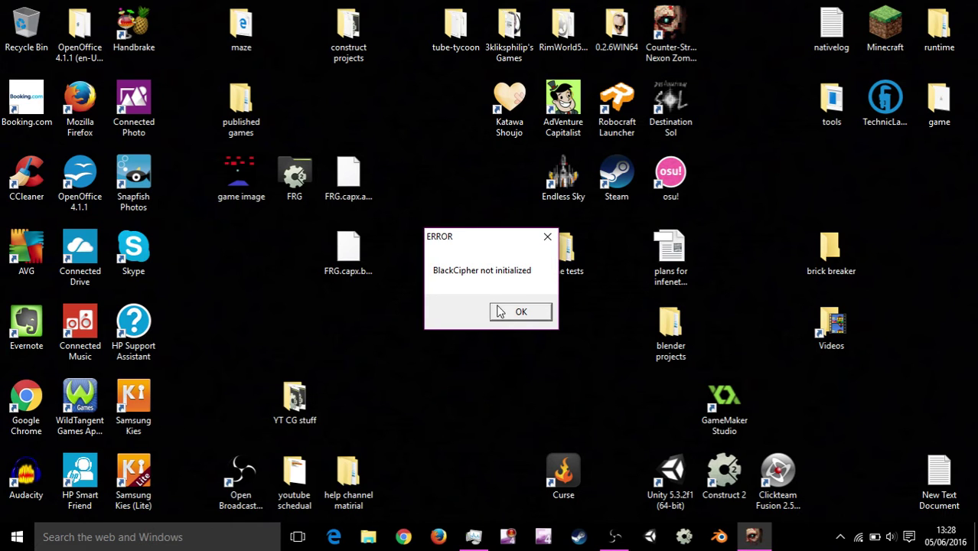
{"action": "left_click", "coordinate": [499, 311]}
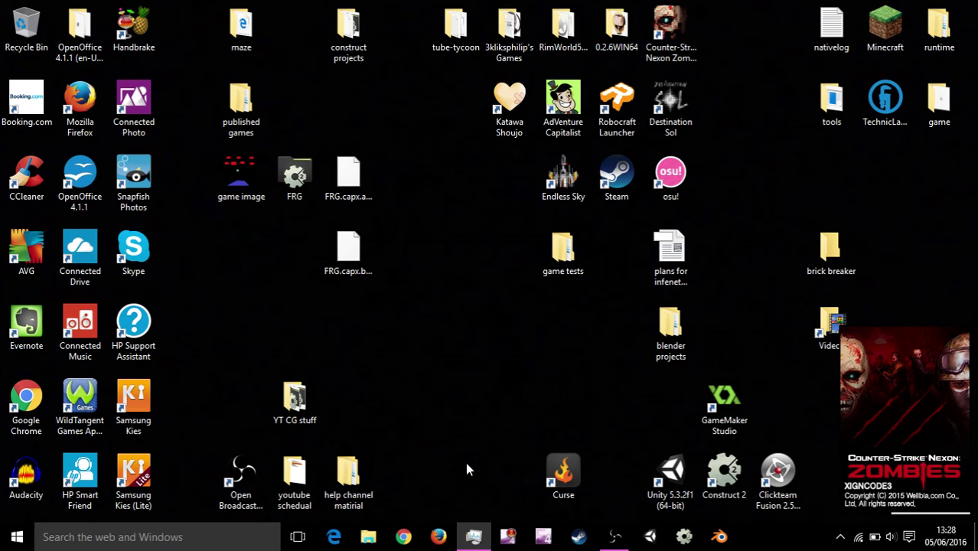
End the Counter-Strike Nexon: Zombies (32 bit) process in Task Manager.
{"action": "left_click", "coordinate": [475, 538]}
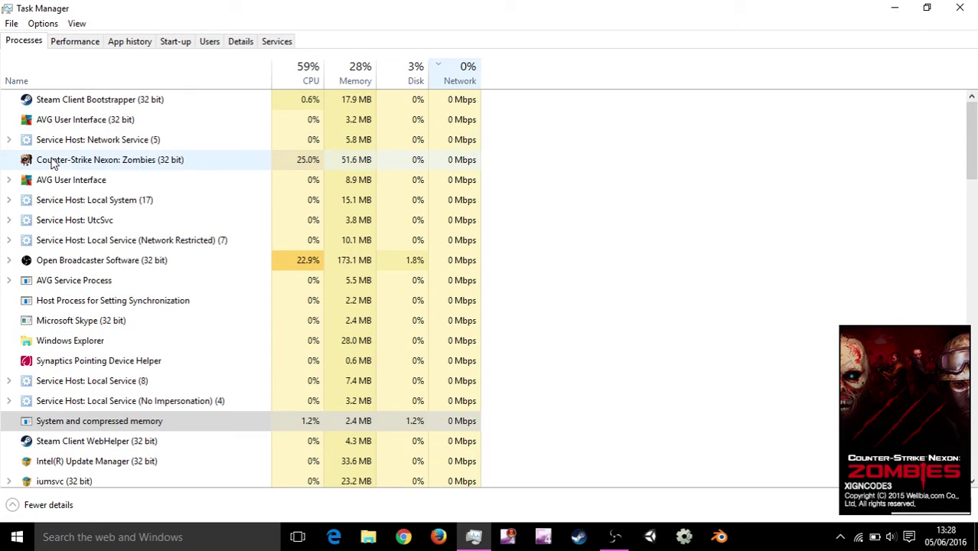
{"action": "right_click", "coordinate": [51, 159]}
{"action": "left_click", "coordinate": [95, 168]}
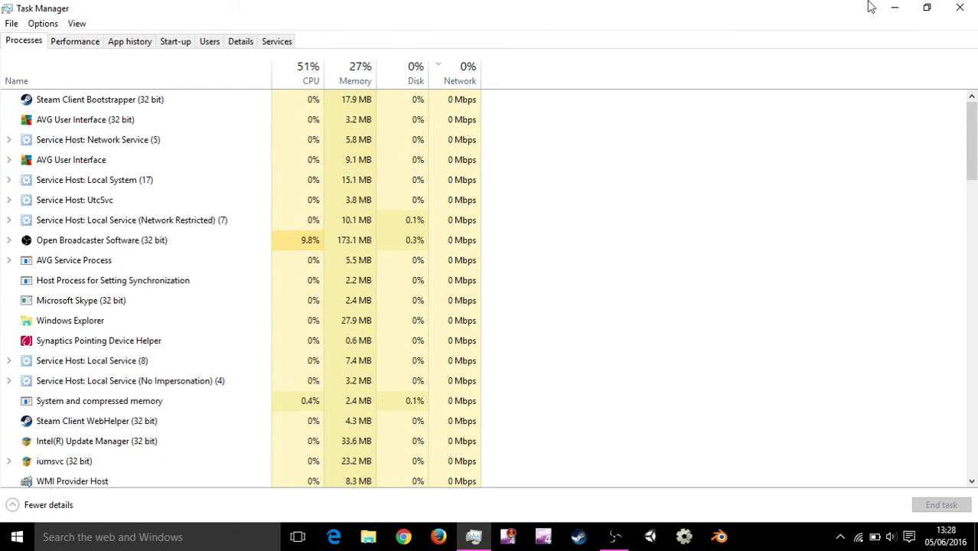
Close Task Manager and open the Exceptions page in the advanced settings of AVG AntiVirus FREE.
{"action": "left_click", "coordinate": [959, 7]}
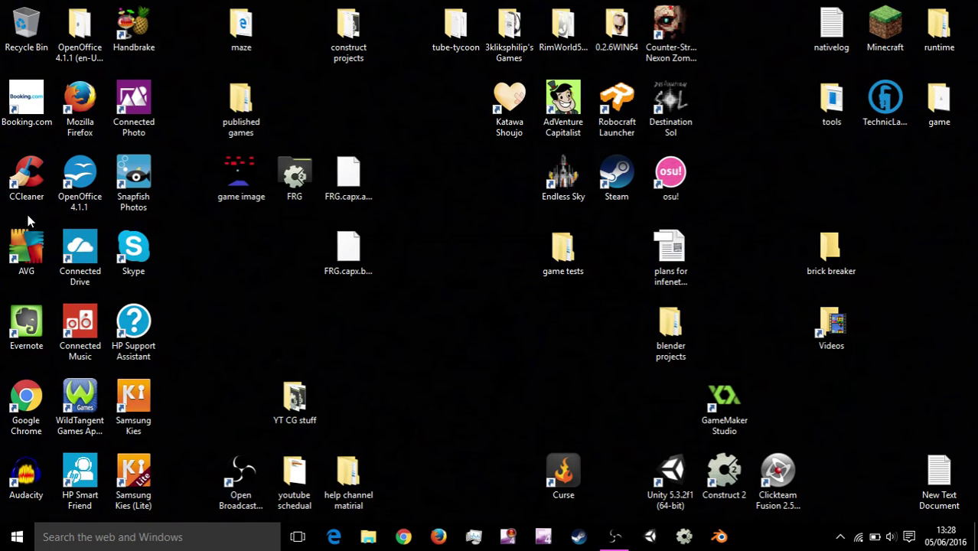
{"action": "double_click", "coordinate": [23, 251]}
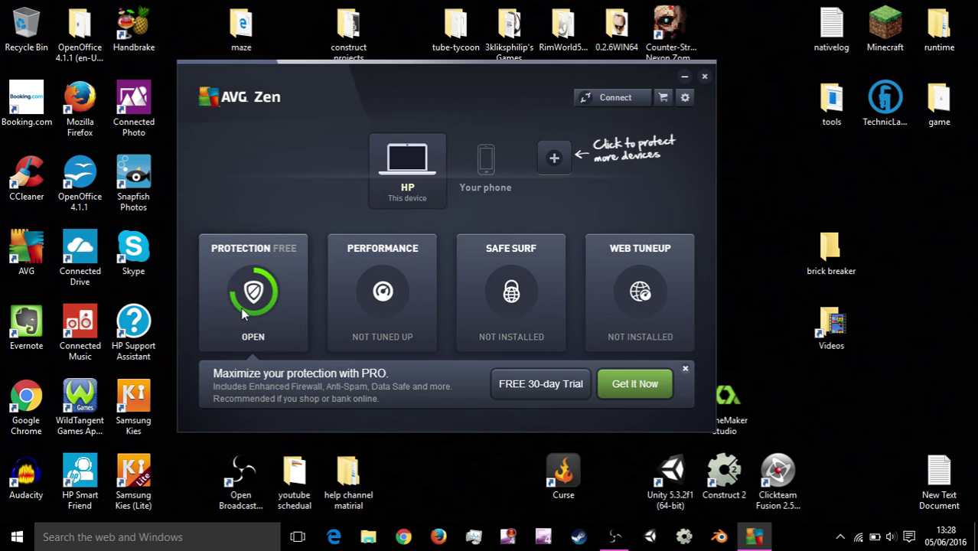
{"action": "left_click", "coordinate": [246, 290]}
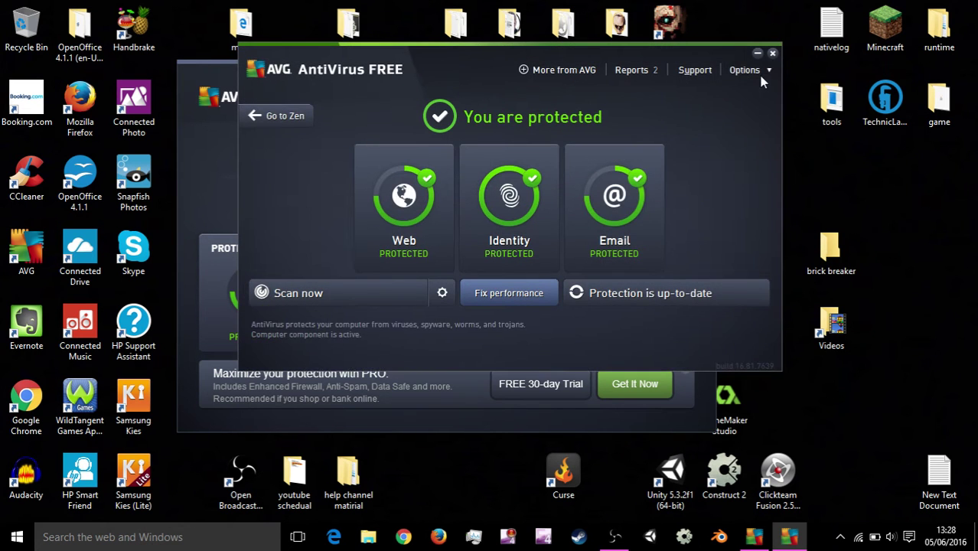
{"action": "left_click", "coordinate": [767, 71]}
{"action": "left_click", "coordinate": [721, 217]}
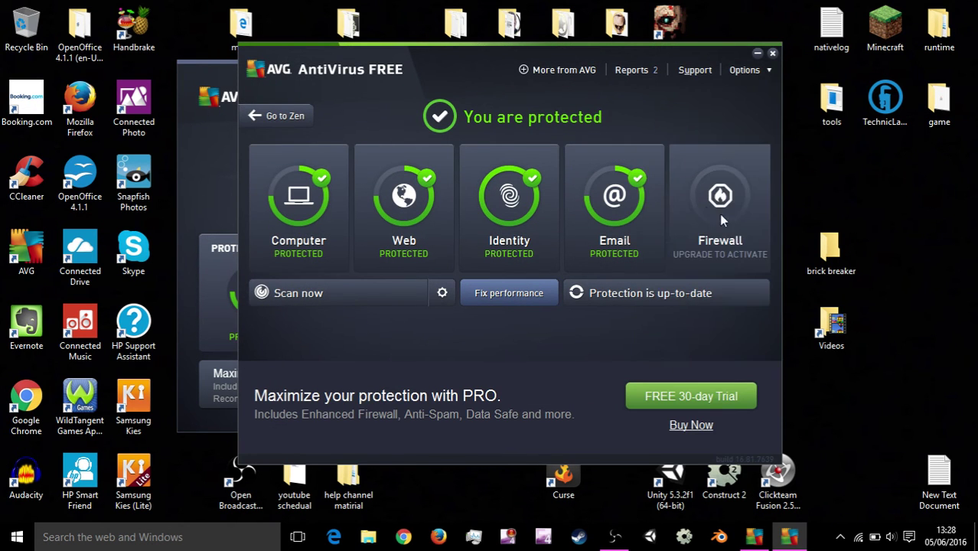
{"action": "left_click", "coordinate": [277, 247]}
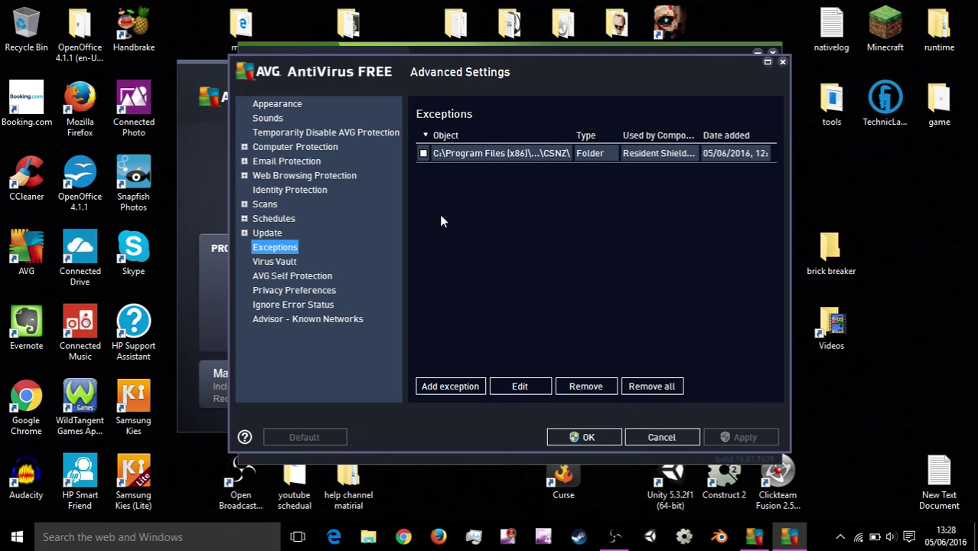
Re-enable the CSNZ folder exception, save the settings, and close the AVG windows.
{"action": "left_click", "coordinate": [423, 153]}
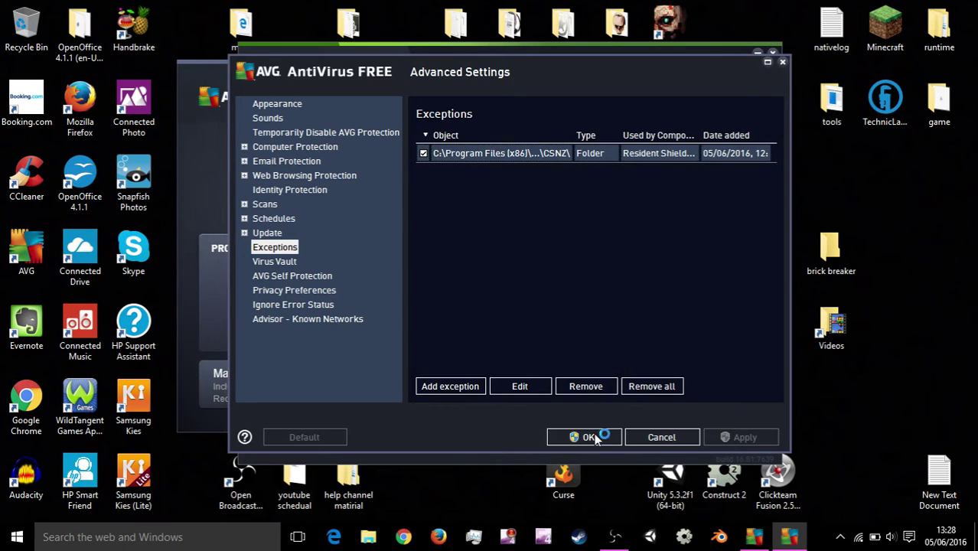
{"action": "left_click", "coordinate": [583, 434]}
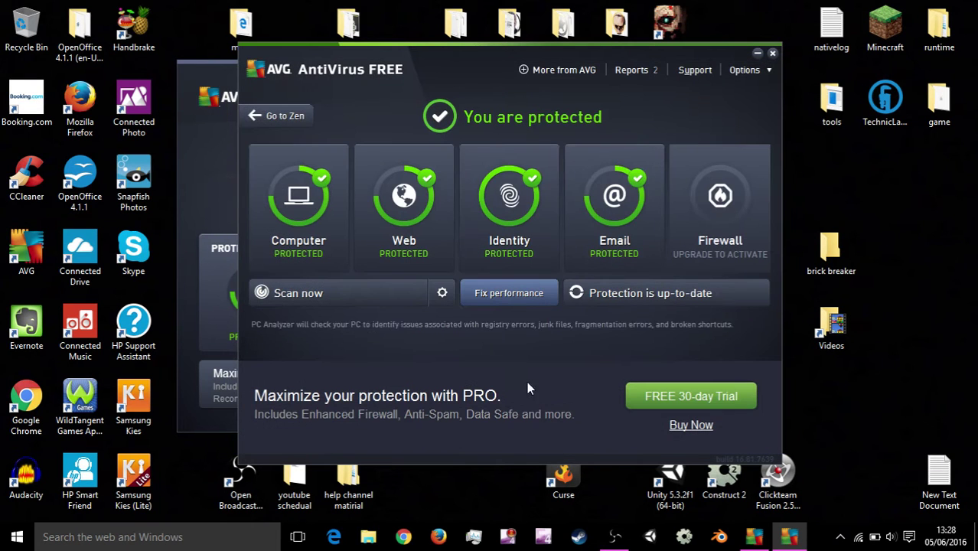
{"action": "left_click", "coordinate": [772, 53]}
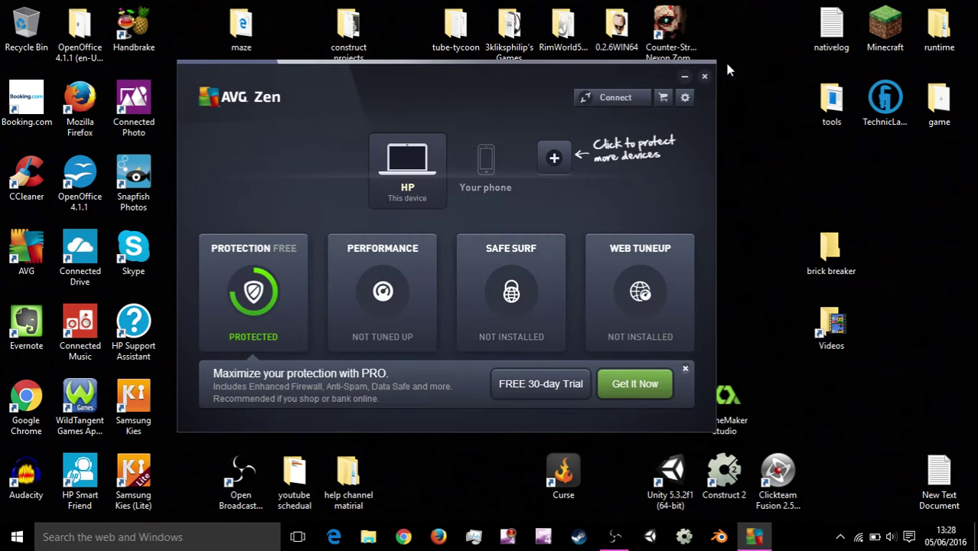
{"action": "left_click", "coordinate": [703, 76]}
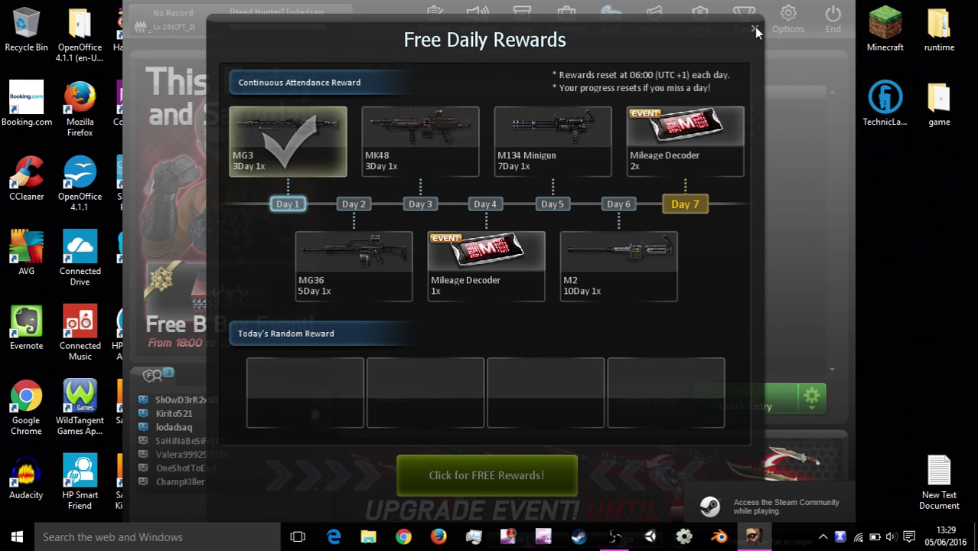
Dismiss the Free Daily Rewards window in Counter-Strike Nexon: Zombies and exit the game.
{"action": "left_click", "coordinate": [754, 29]}
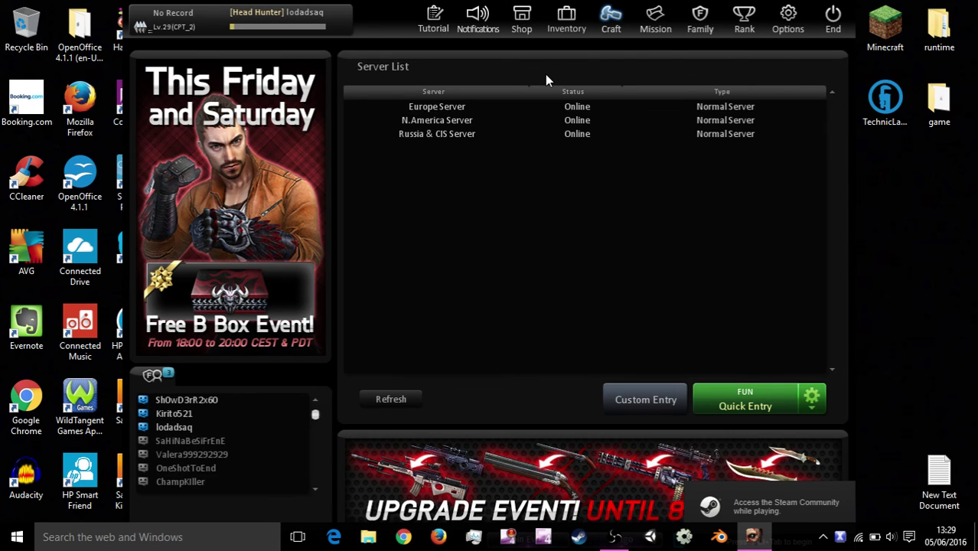
{"action": "left_click", "coordinate": [830, 20]}
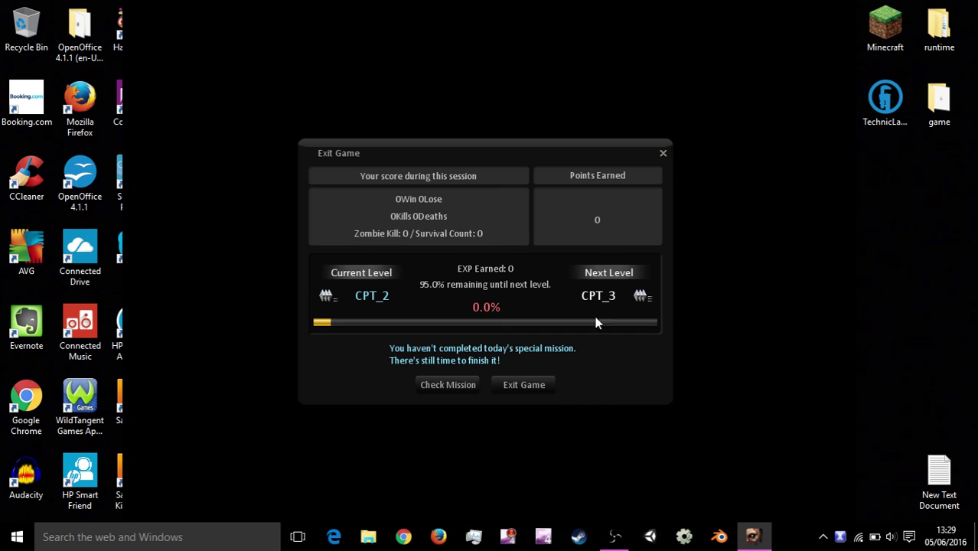
{"action": "left_click", "coordinate": [505, 386]}
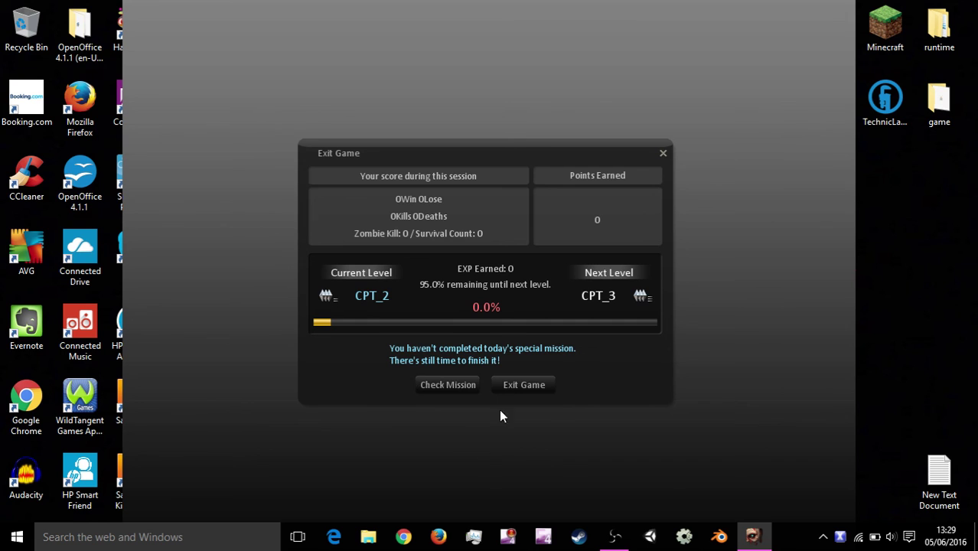
{"action": "left_click", "coordinate": [510, 384]}
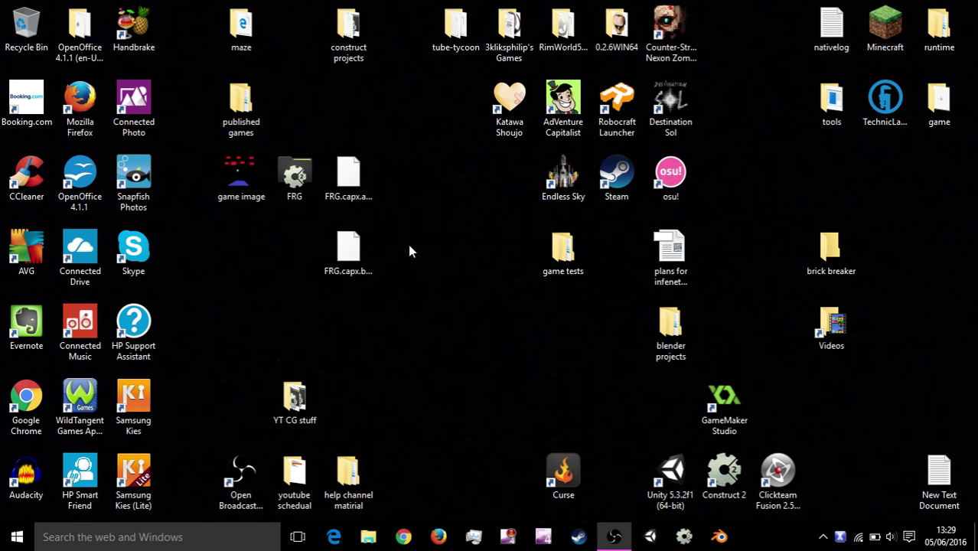